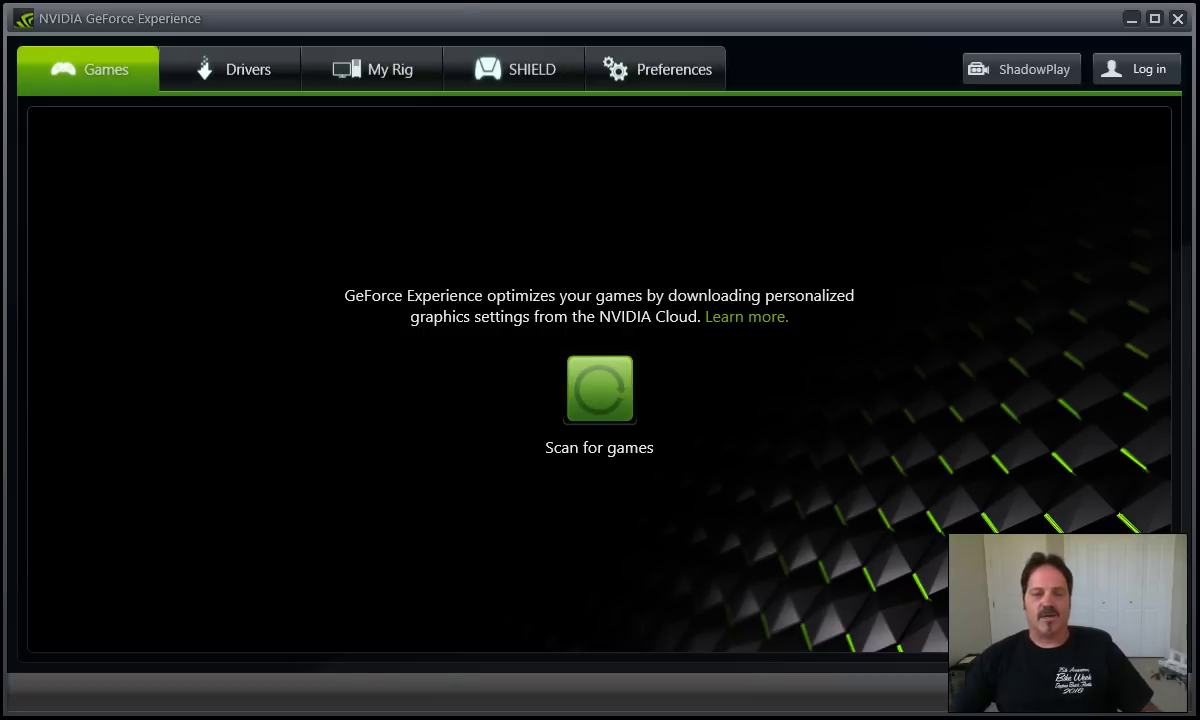
# - Review the SHIELD page, the rig's Virtual Reality, ShadowPlay, GameStream and Game Optimization requirements, and the feature overview
pyautogui.click(524, 72)
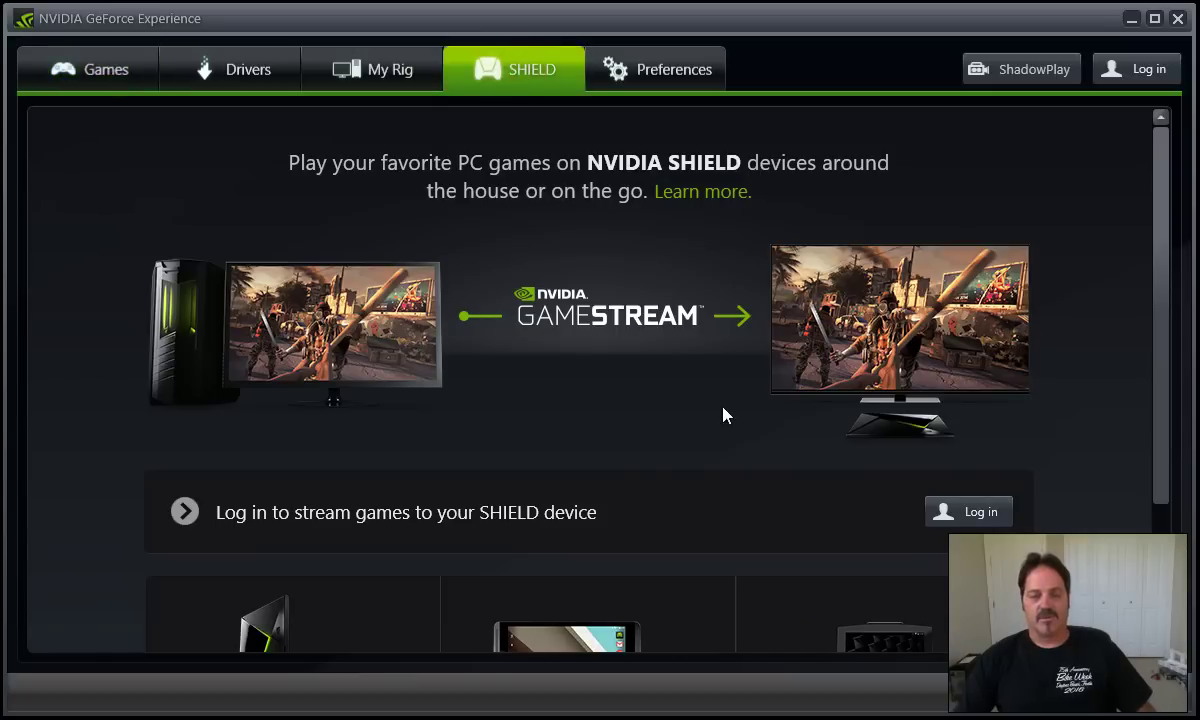
pyautogui.scroll(-2, 704, 405)
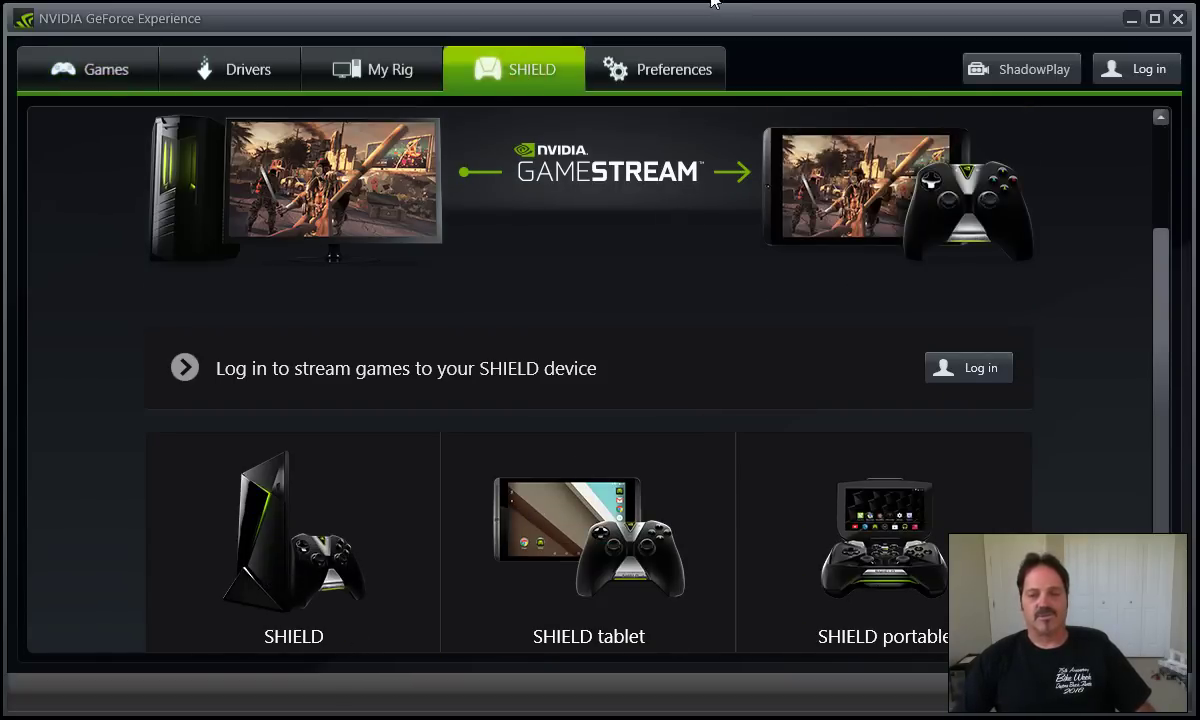
pyautogui.click(421, 70)
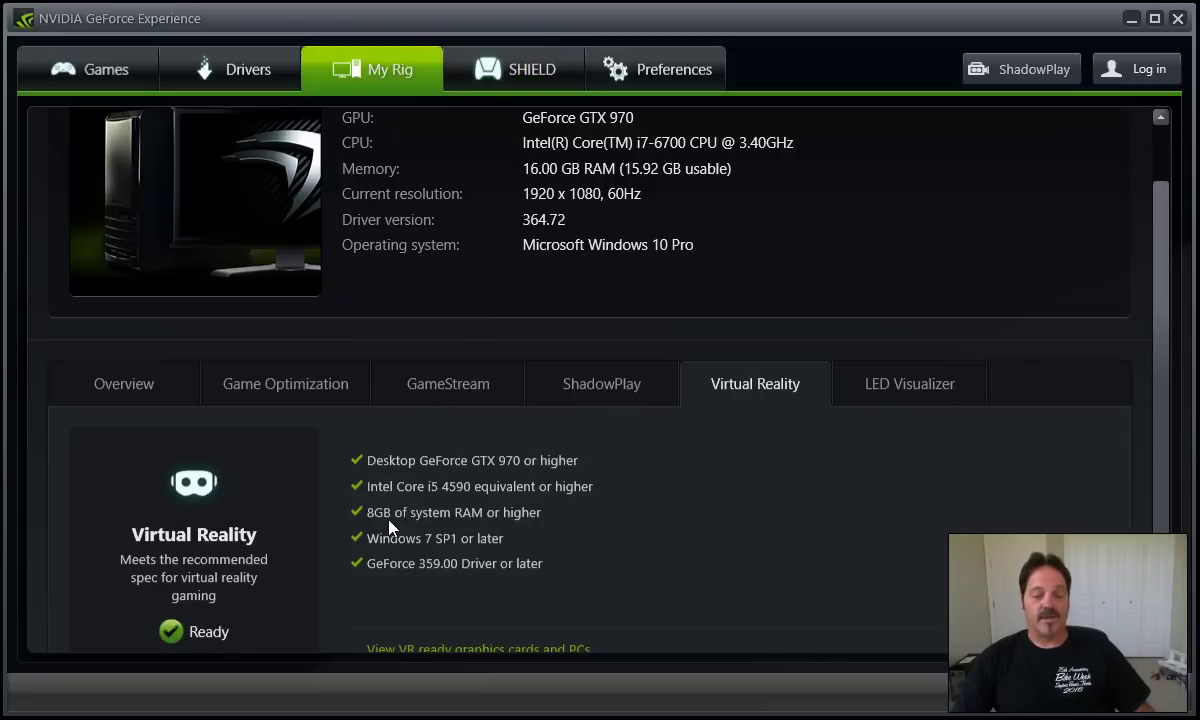
pyautogui.click(608, 385)
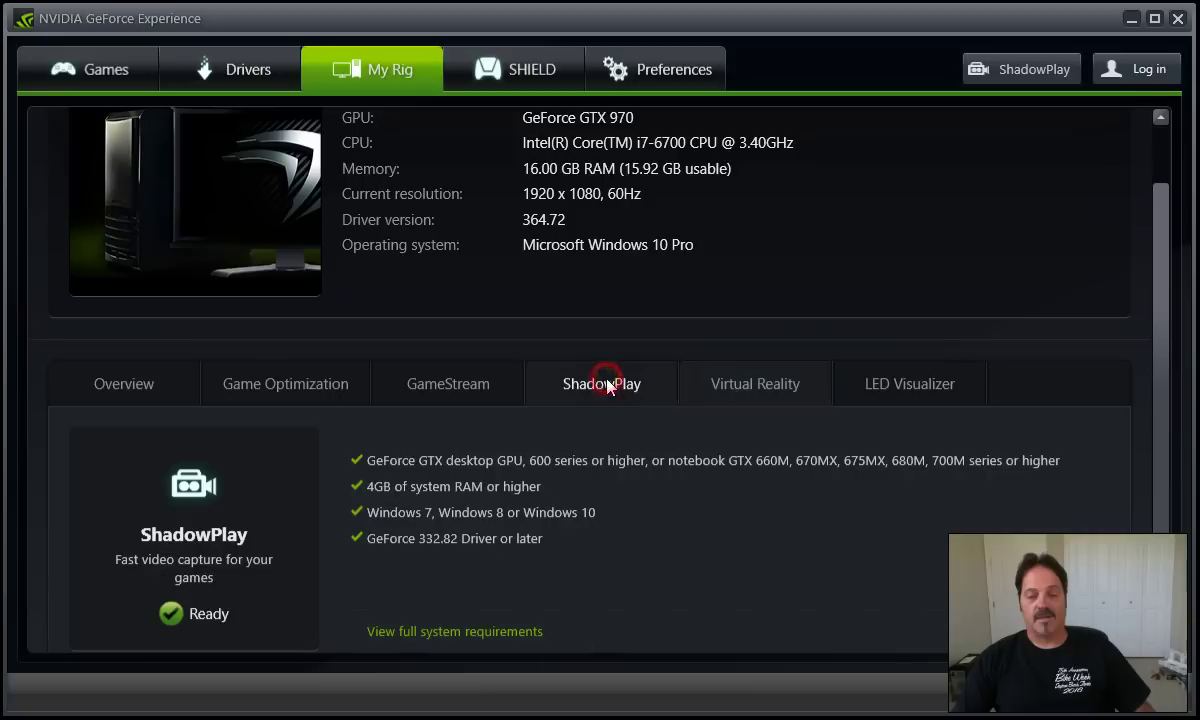
pyautogui.click(482, 385)
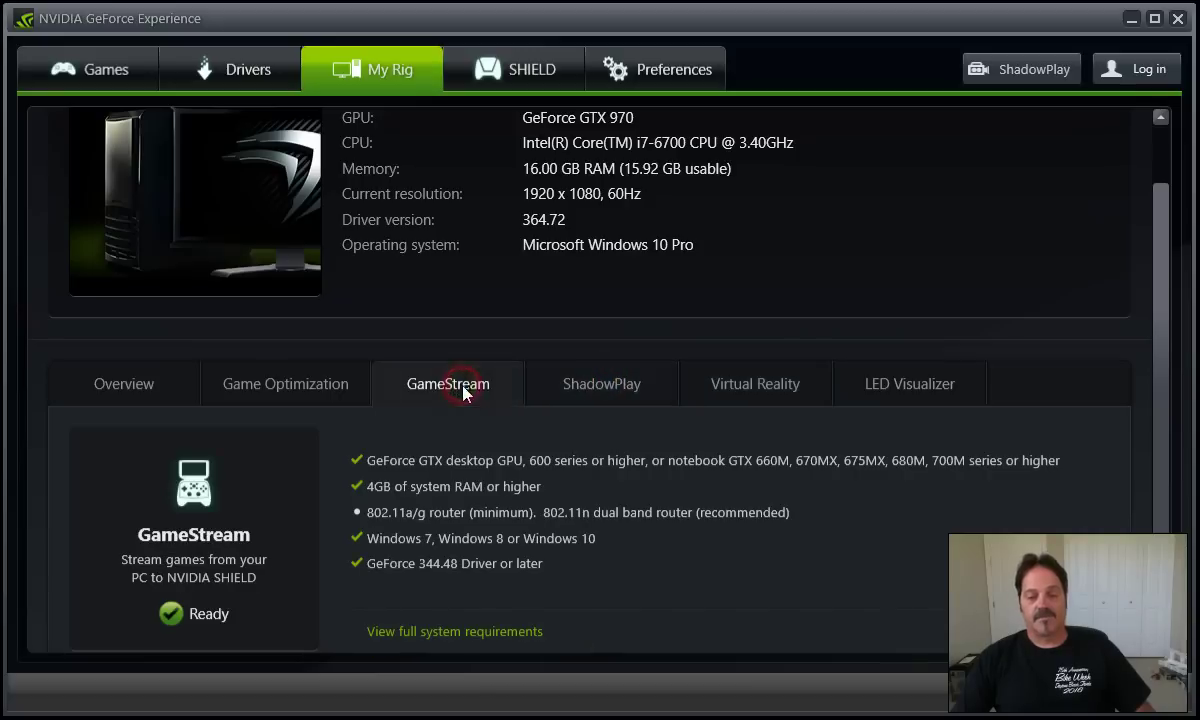
pyautogui.click(290, 384)
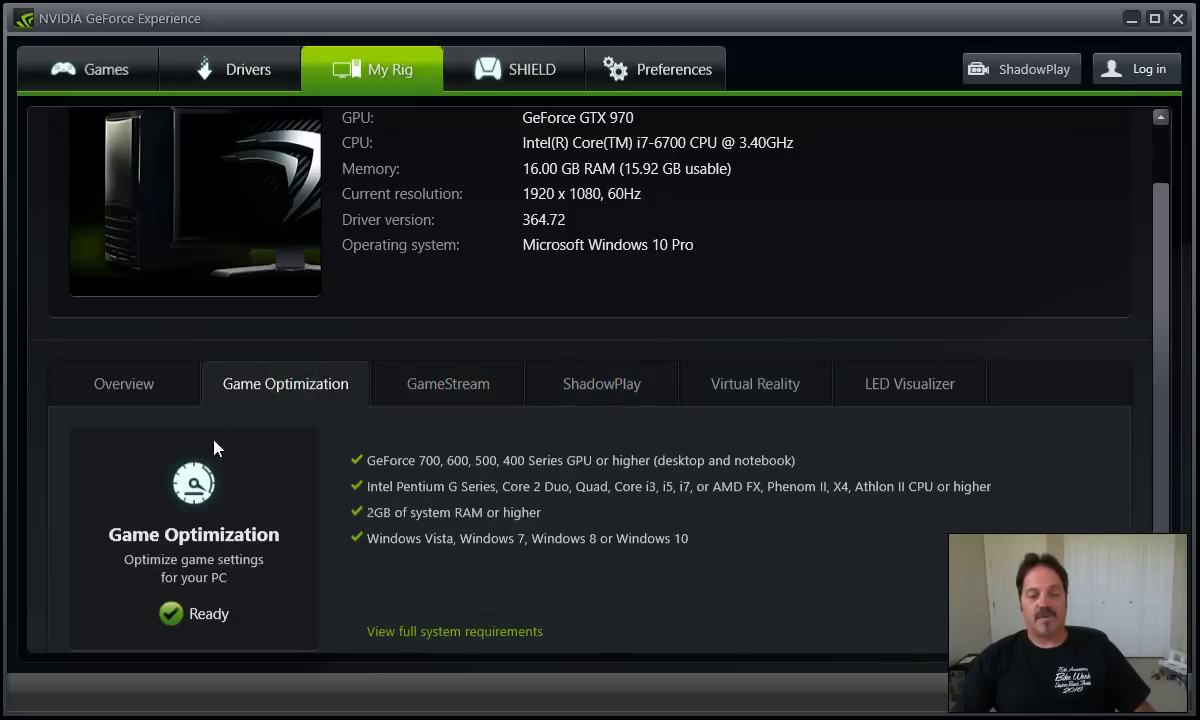
pyautogui.click(121, 384)
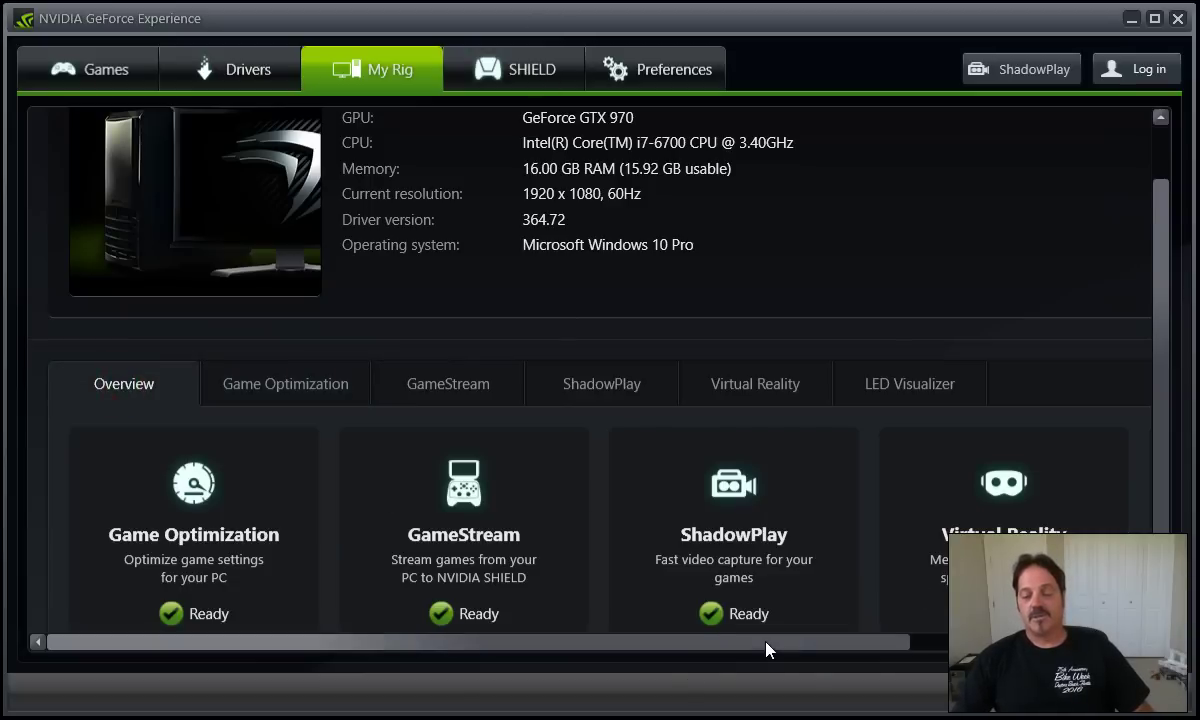
pyautogui.moveTo(766, 642); pyautogui.dragTo(947, 642)
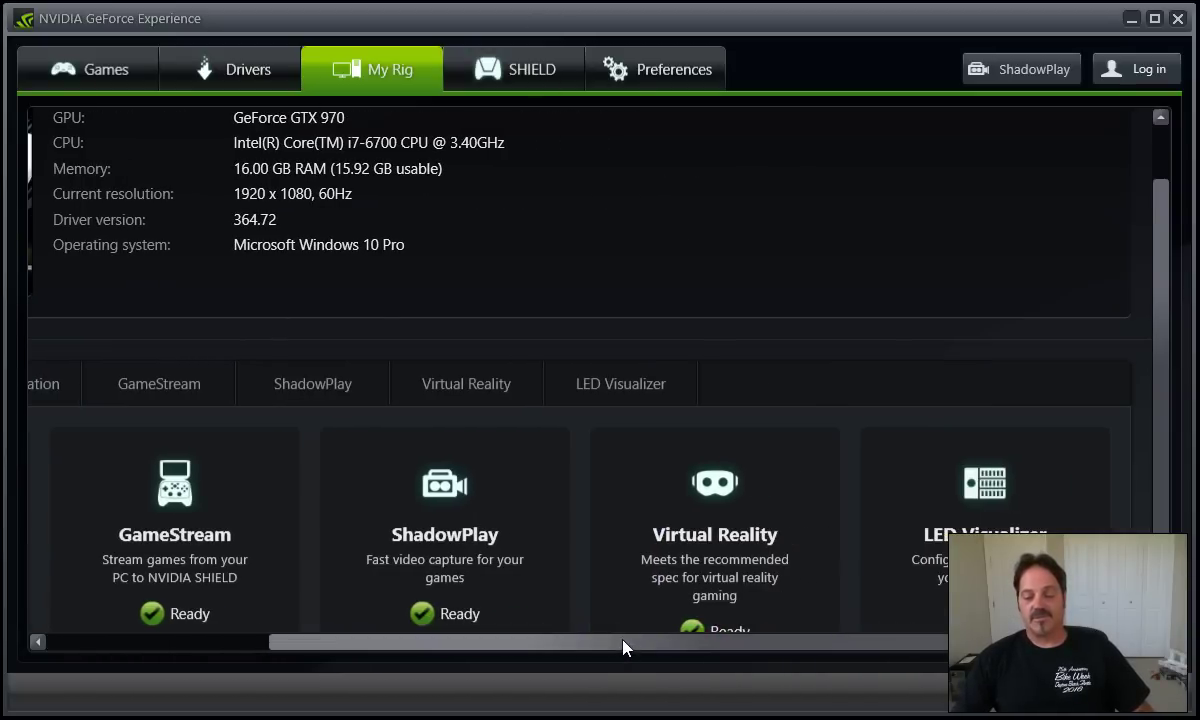
pyautogui.moveTo(622, 642); pyautogui.dragTo(172, 647)
# - Look over the GameStream login section and the SHIELD devices on the SHIELD page
pyautogui.click(476, 76)
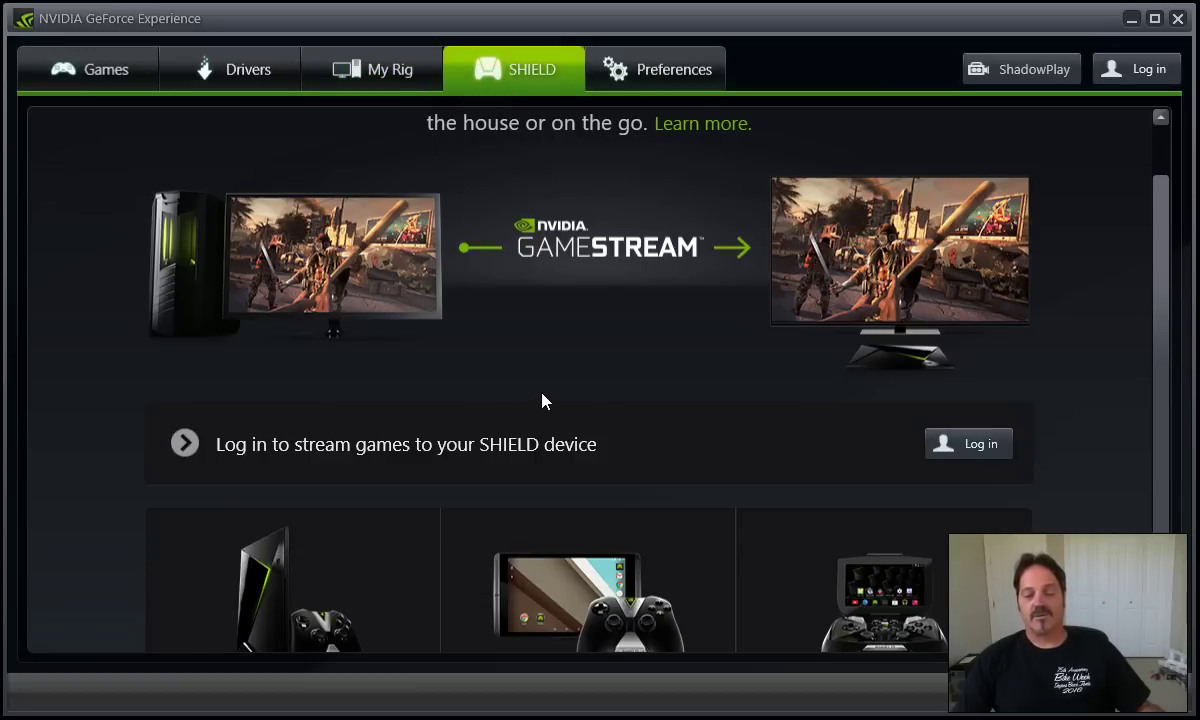
pyautogui.scroll(-1, 541, 398)
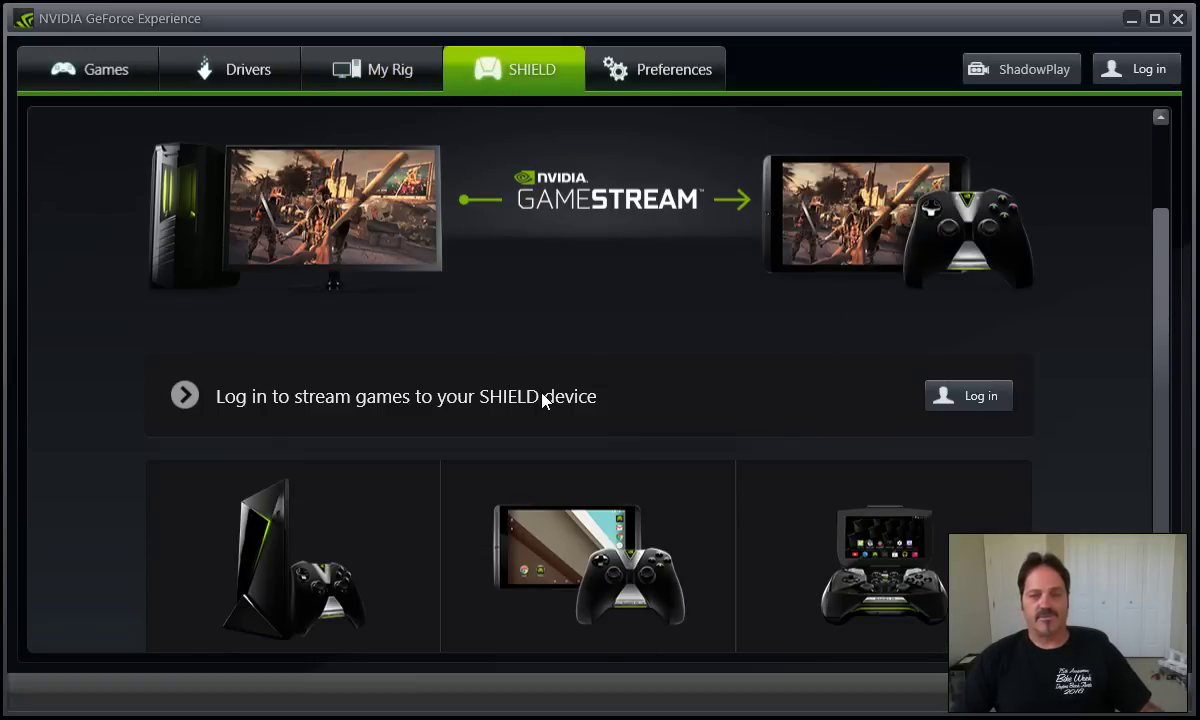
pyautogui.scroll(1, 541, 398)
# - Check for GeForce Experience updates and review the language, driver update and beta update options in the general preferences
pyautogui.click(620, 70)
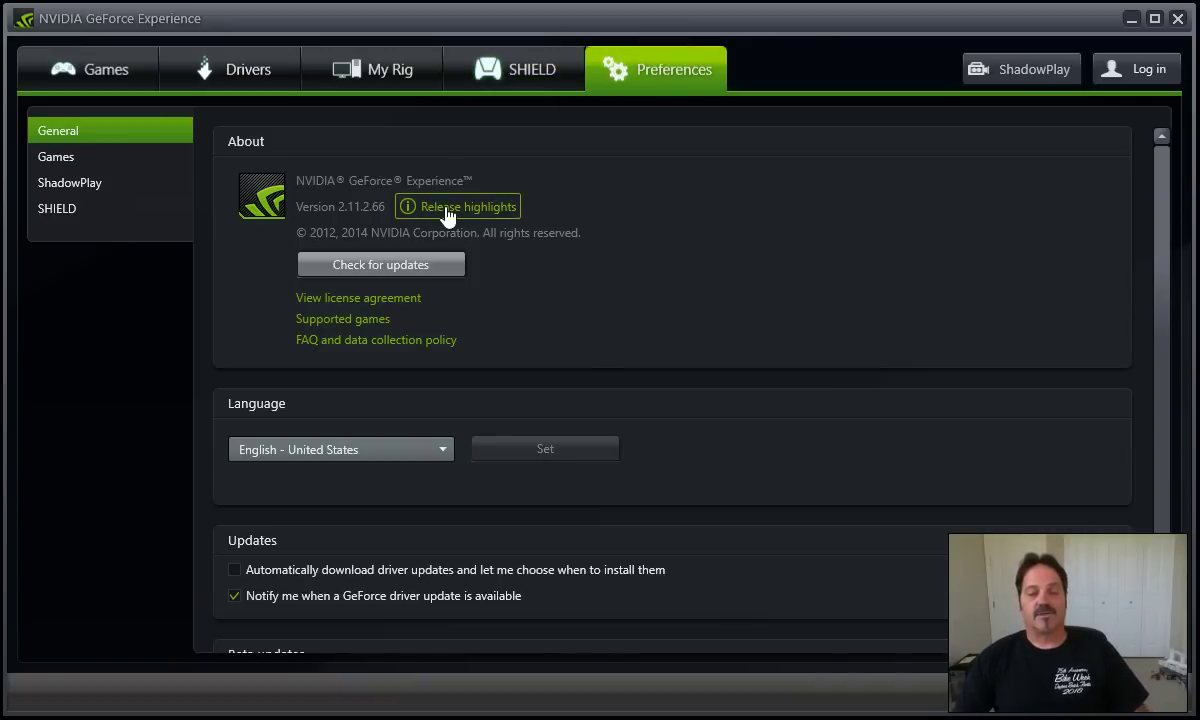
pyautogui.click(394, 265)
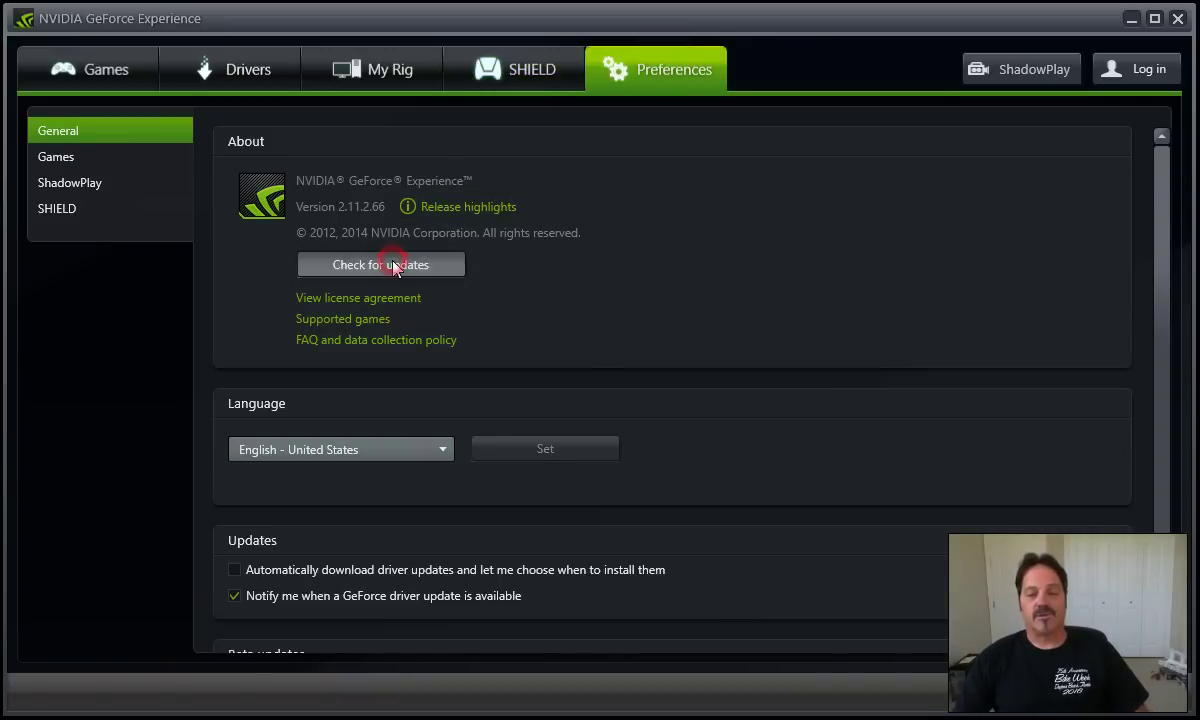
pyautogui.scroll(-2, 507, 370)
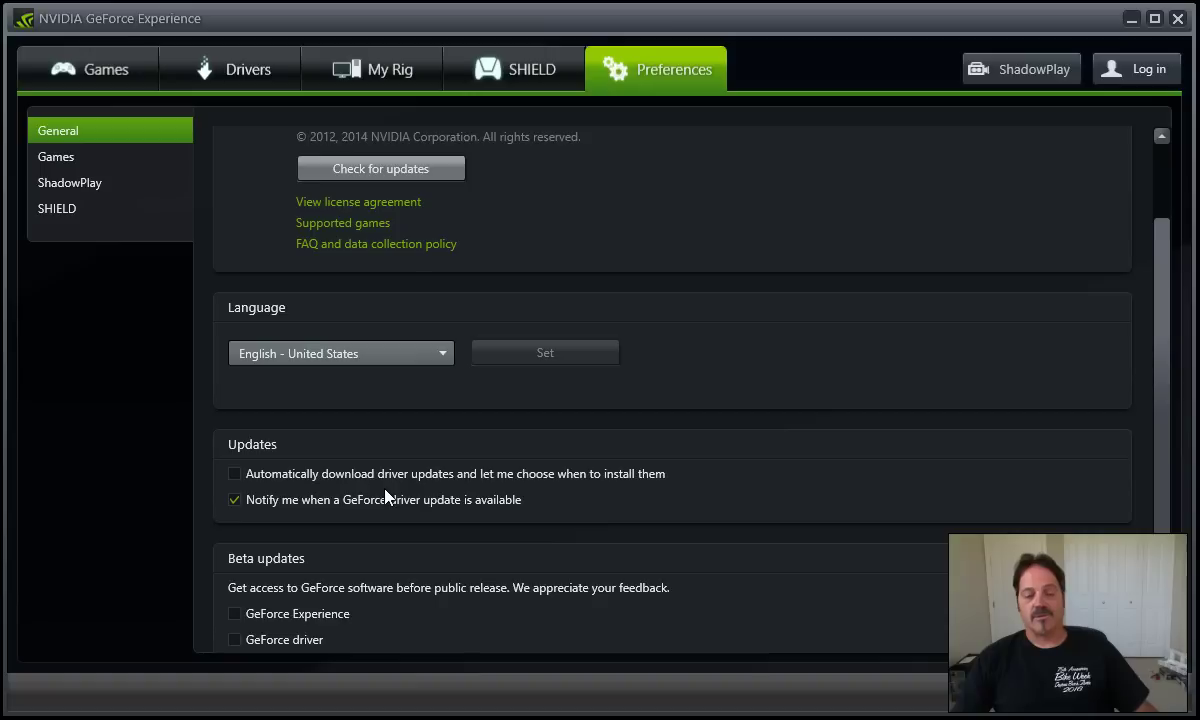
pyautogui.scroll(-1, 385, 490)
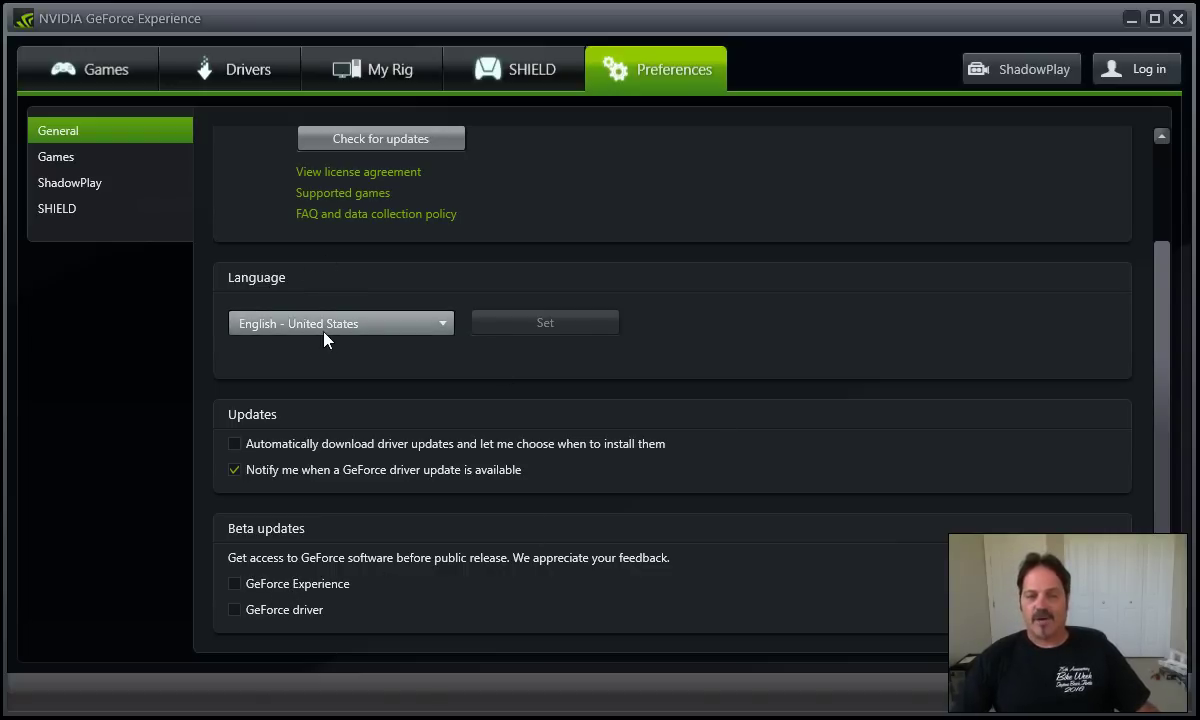
# - Scan the computer for supported games and acknowledge the scan result
pyautogui.click(77, 58)
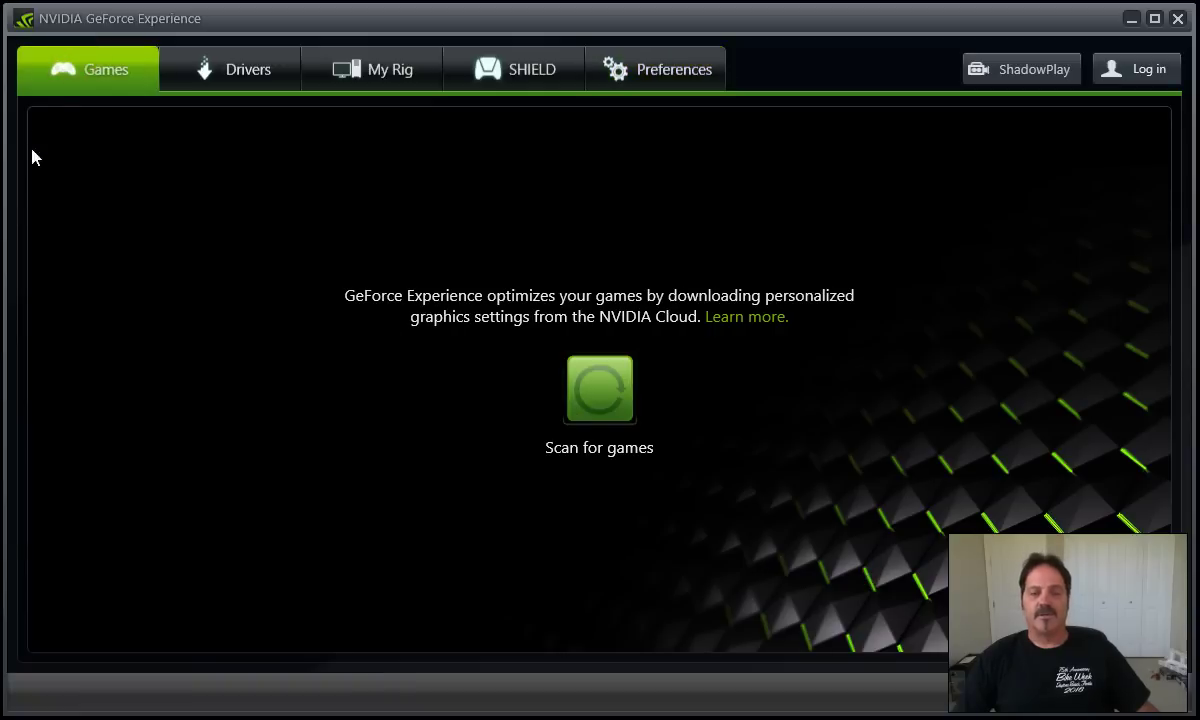
pyautogui.click(240, 69)
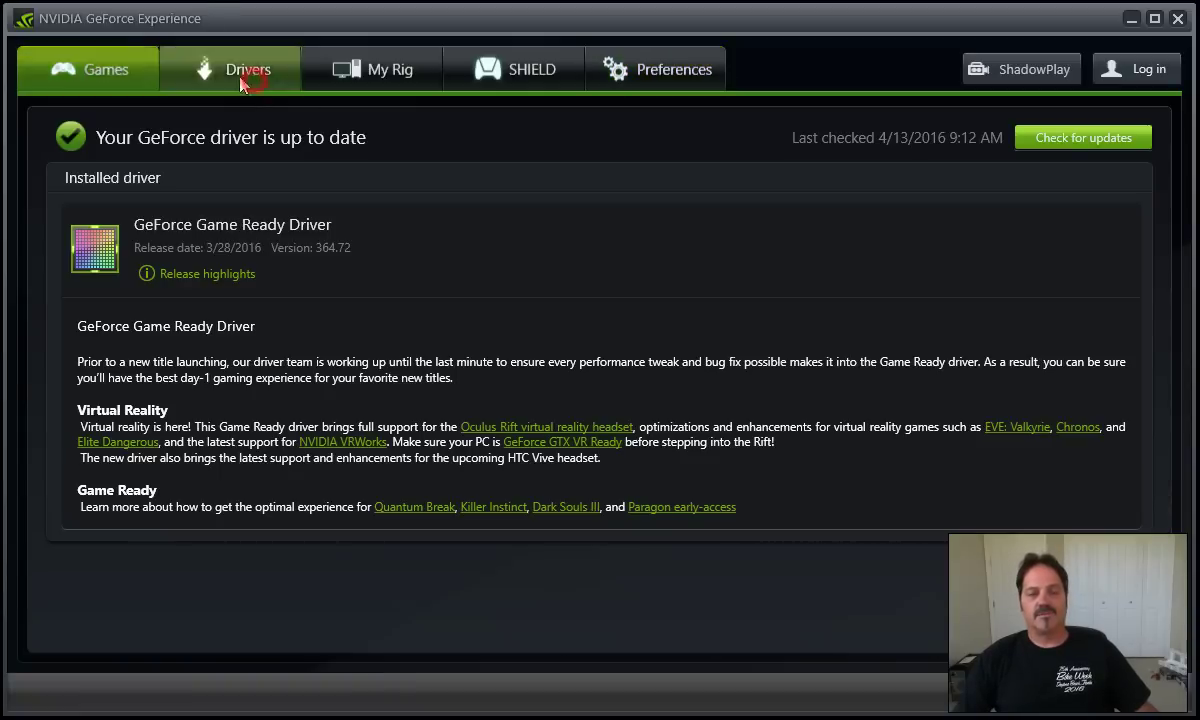
pyautogui.click(100, 69)
pyautogui.click(582, 400)
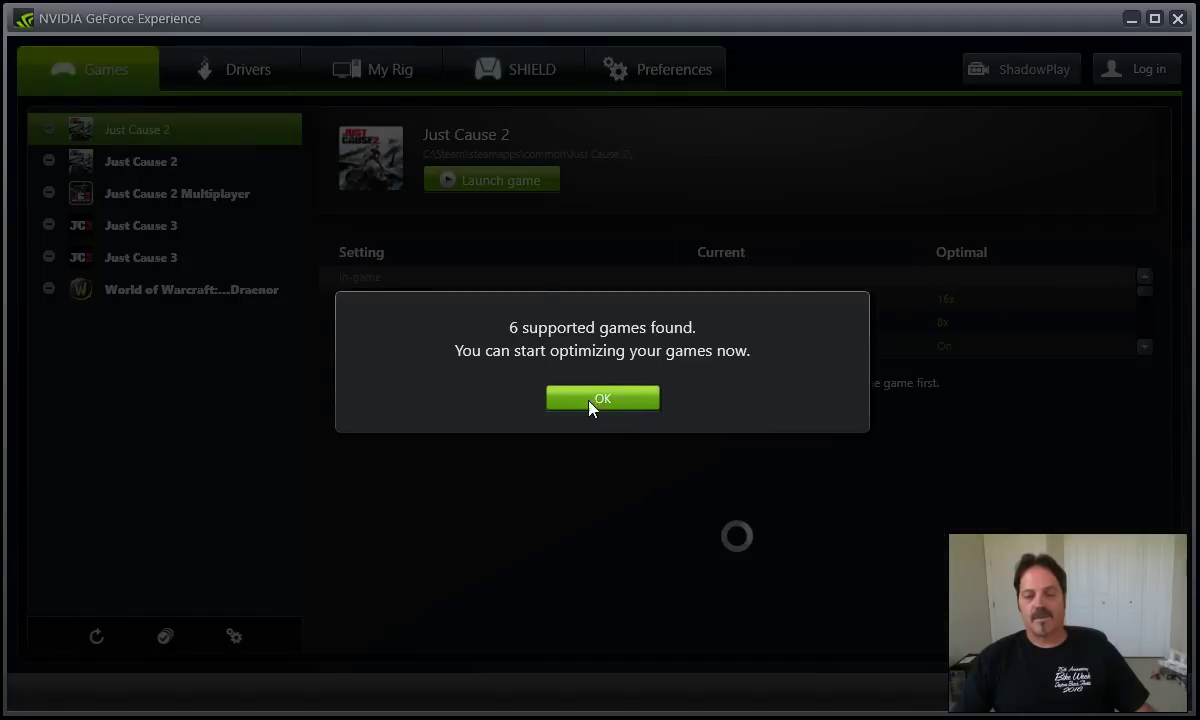
pyautogui.click(596, 397)
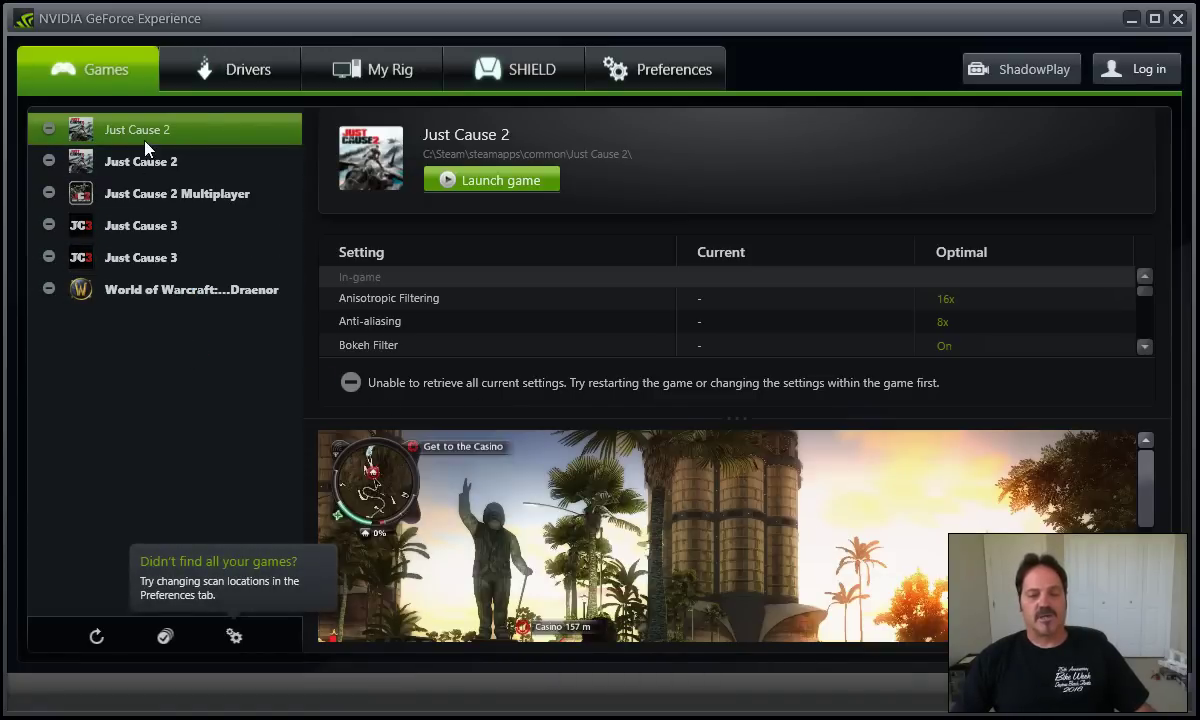
# - Select the first Just Cause 3 entry in the games list and compare its current settings with the optimal ones
pyautogui.click(496, 179)
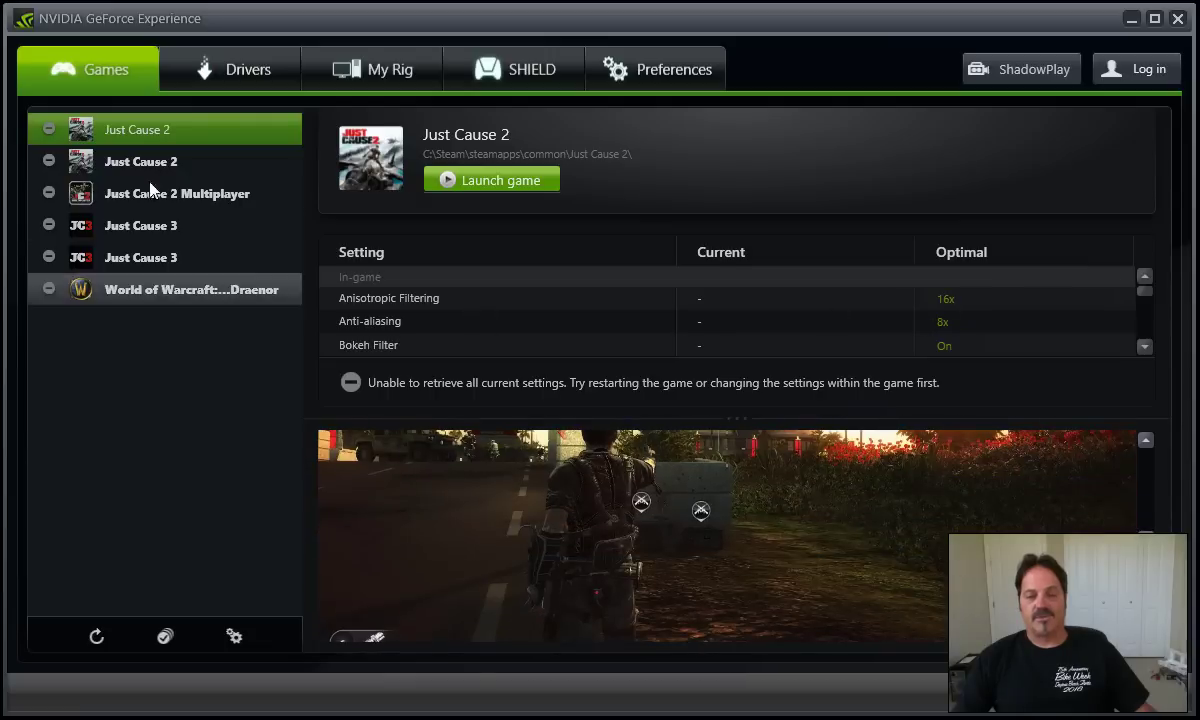
pyautogui.click(148, 163)
pyautogui.click(135, 230)
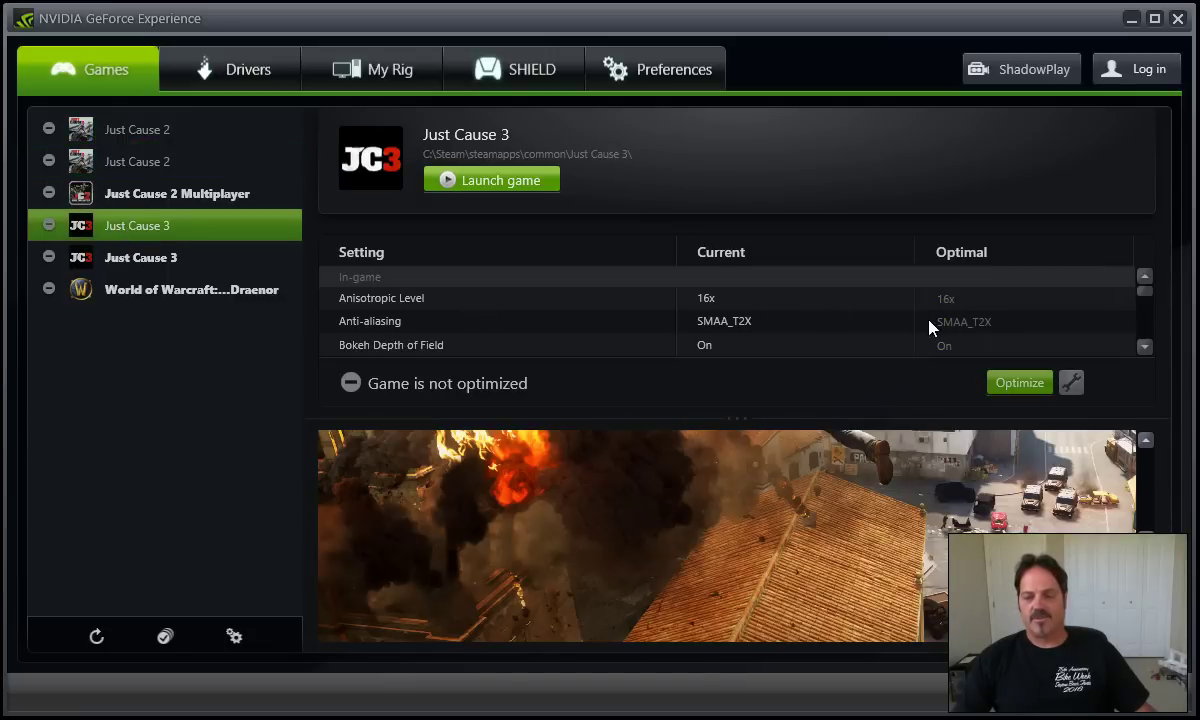
pyautogui.scroll(-1, 900, 330)
pyautogui.scroll(-2, 895, 324)
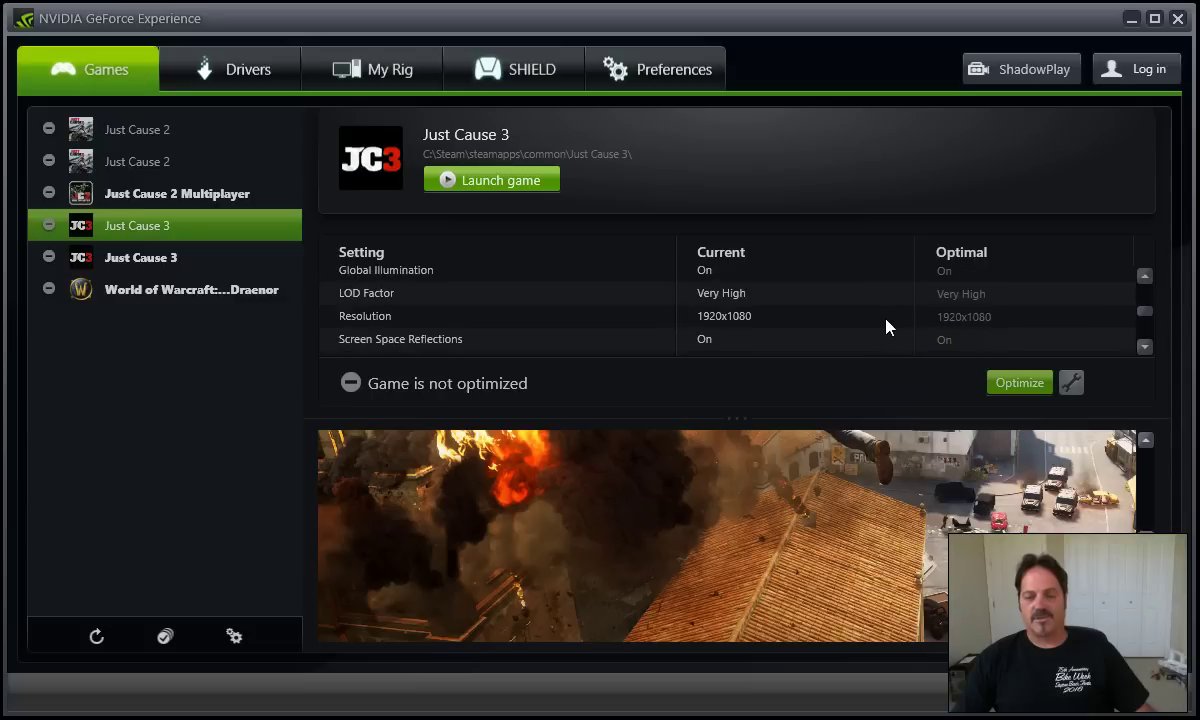
pyautogui.scroll(3, 880, 326)
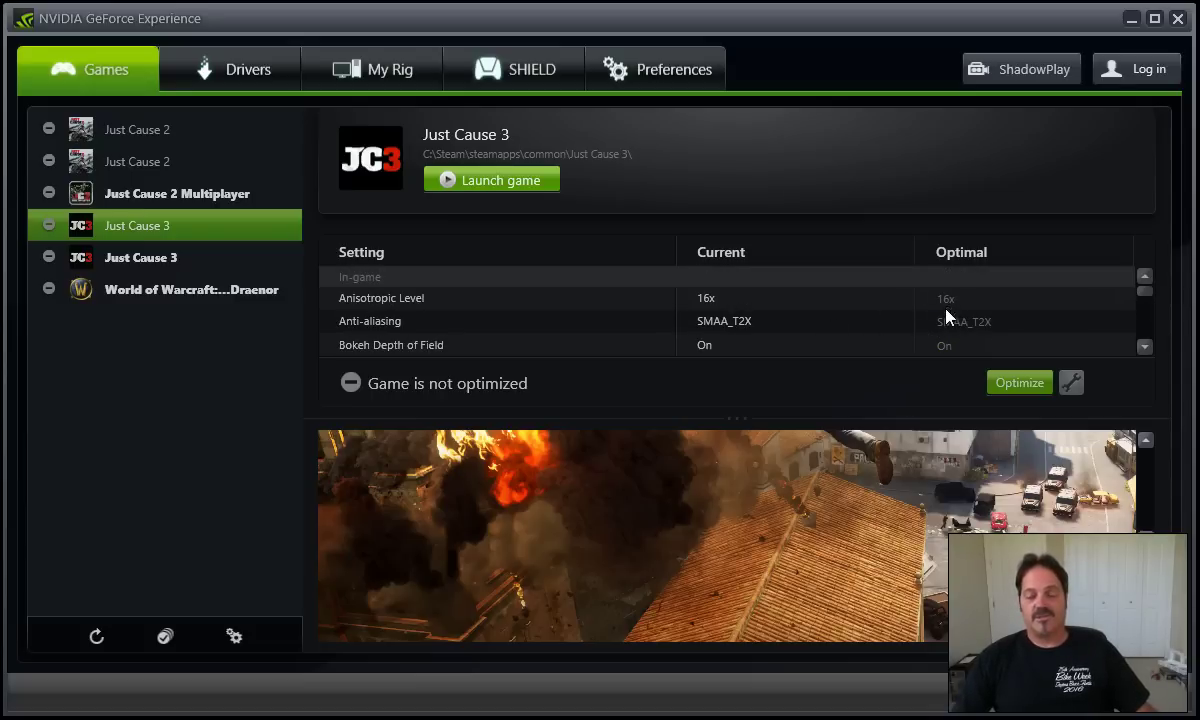
pyautogui.scroll(-3, 938, 322)
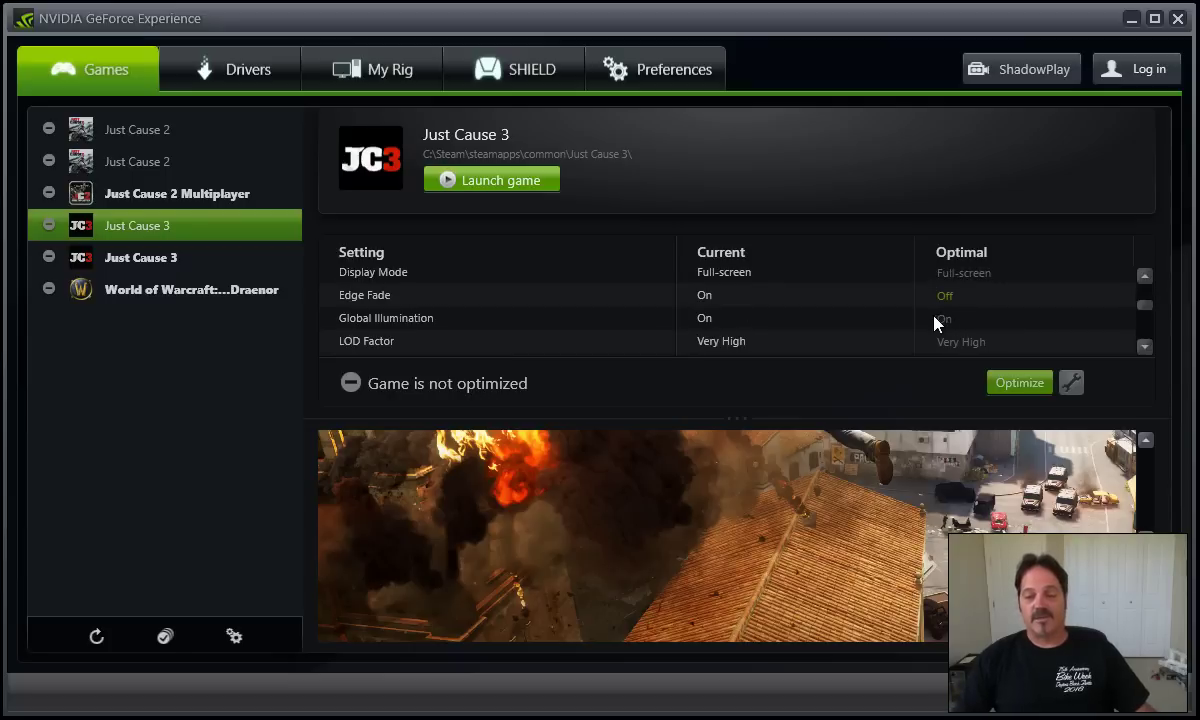
# - Optimize Just Cause 3 so Edge Fade is Off, and view its custom resolution and display mode options without changing them
pyautogui.click(945, 296)
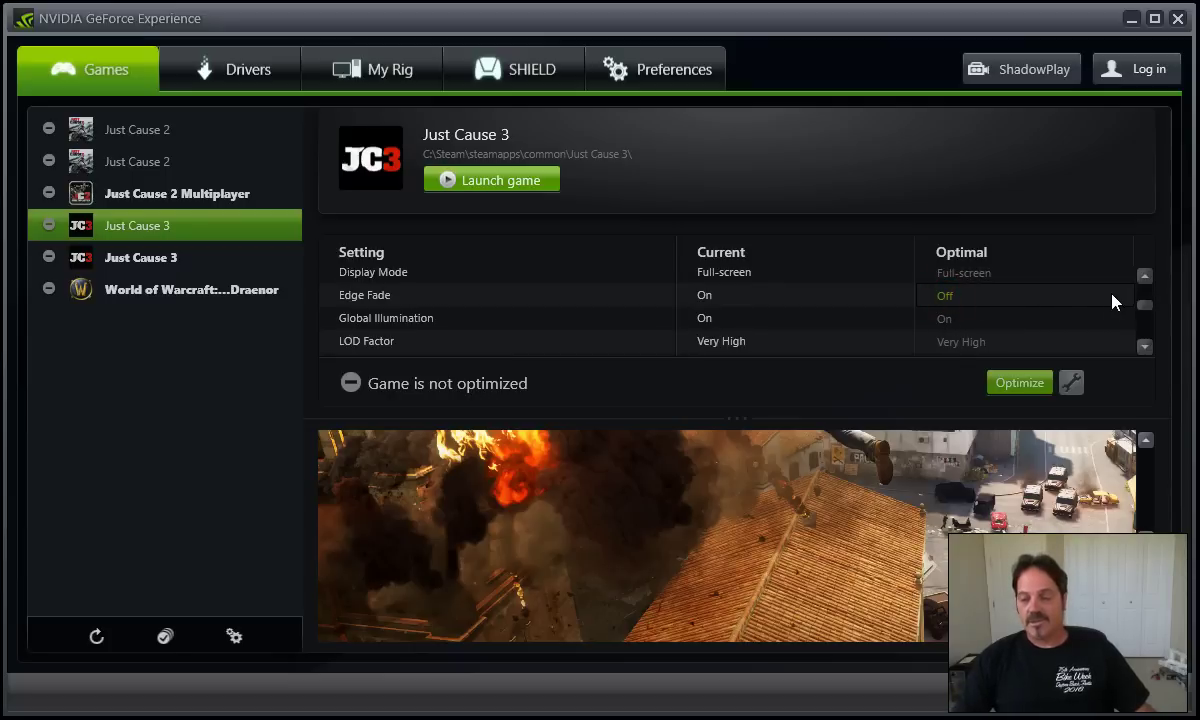
pyautogui.click(946, 300)
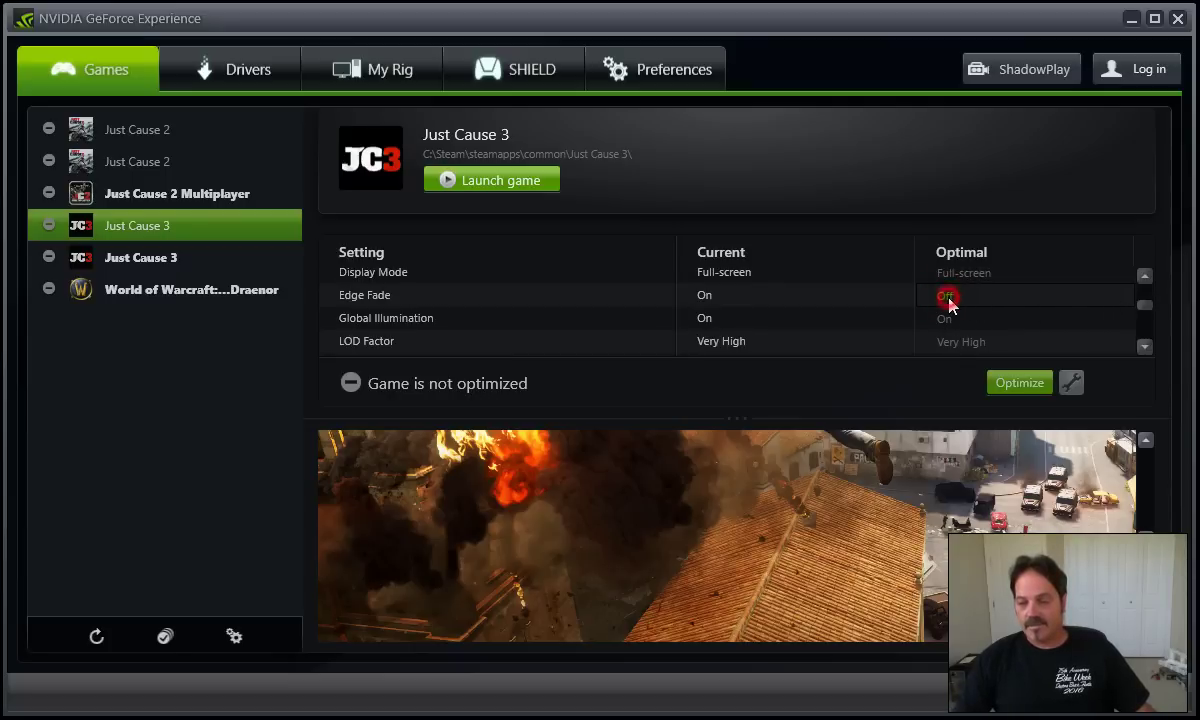
pyautogui.click(1005, 385)
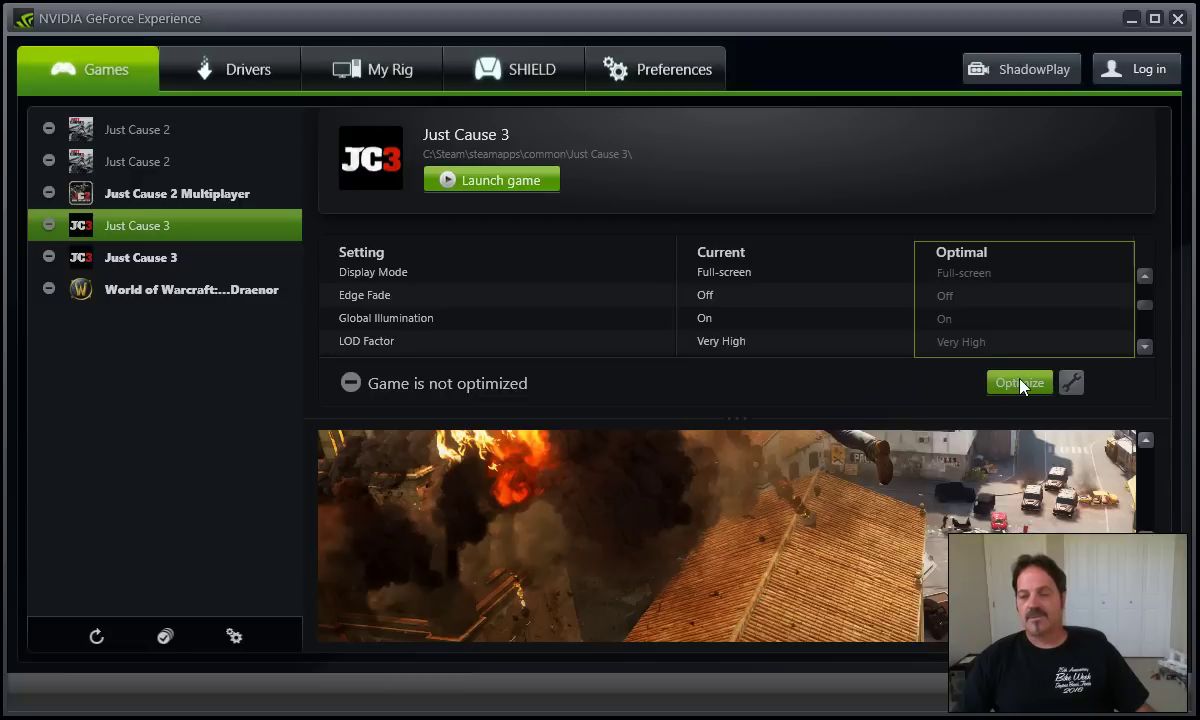
pyautogui.scroll(2, 990, 307)
pyautogui.scroll(-2, 990, 307)
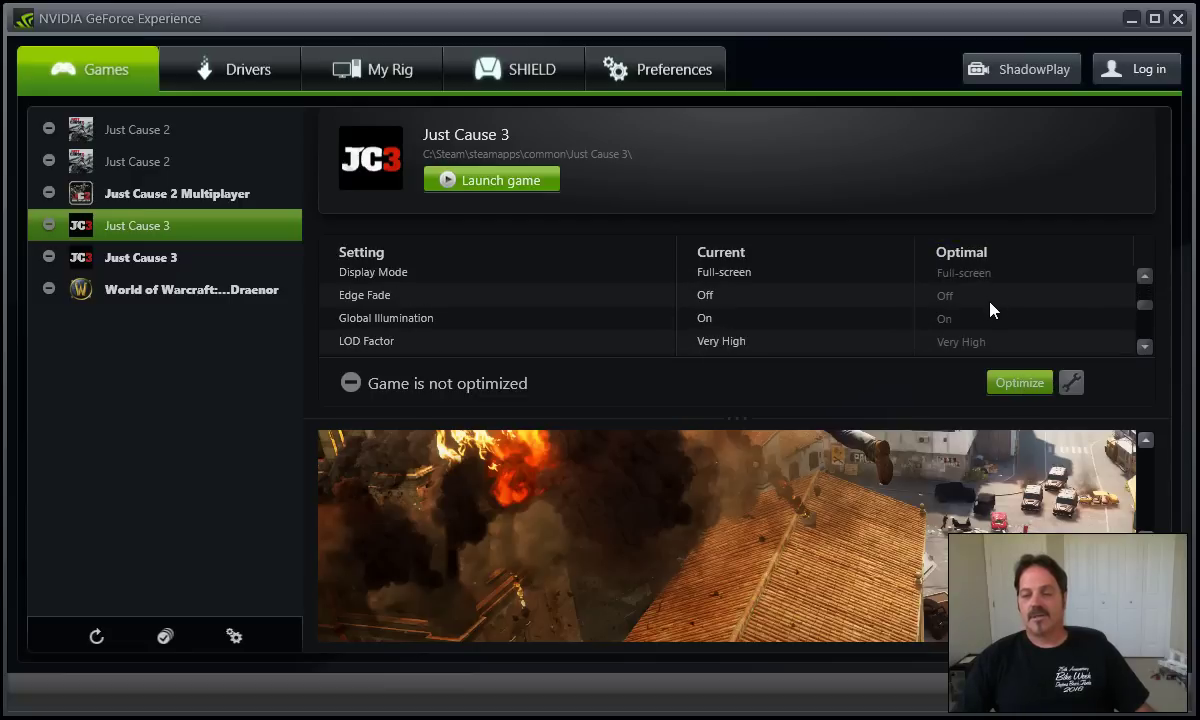
pyautogui.click(1071, 383)
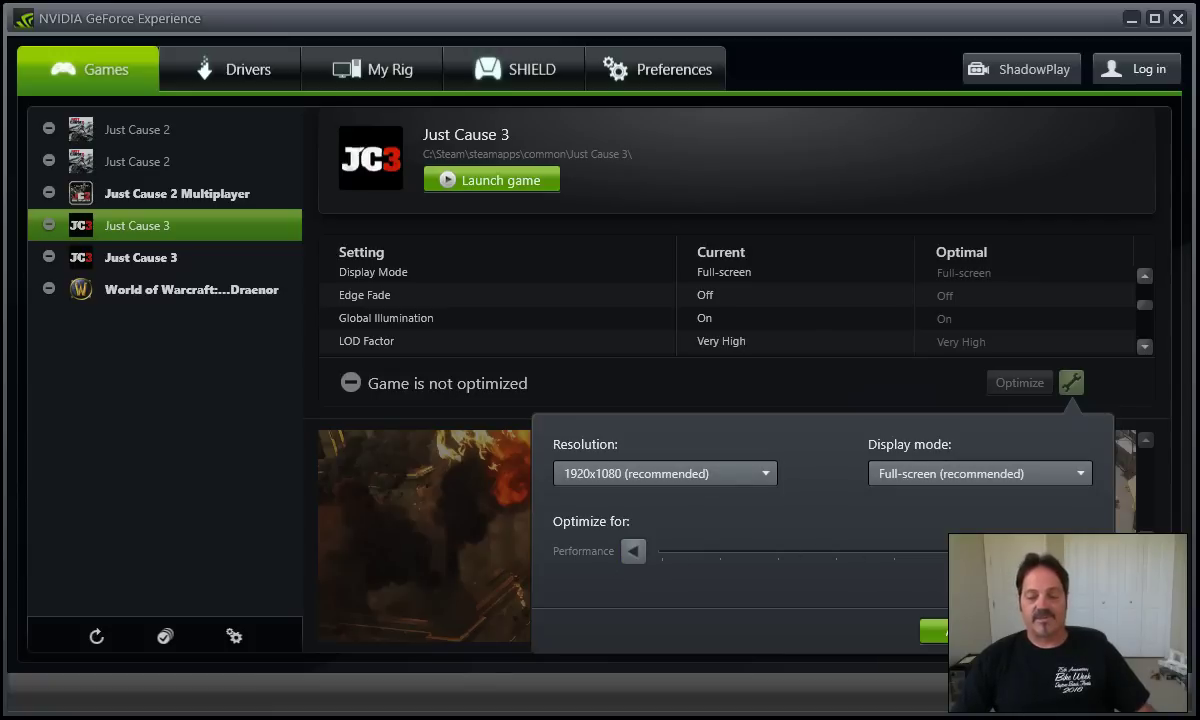
pyautogui.press('Escape')
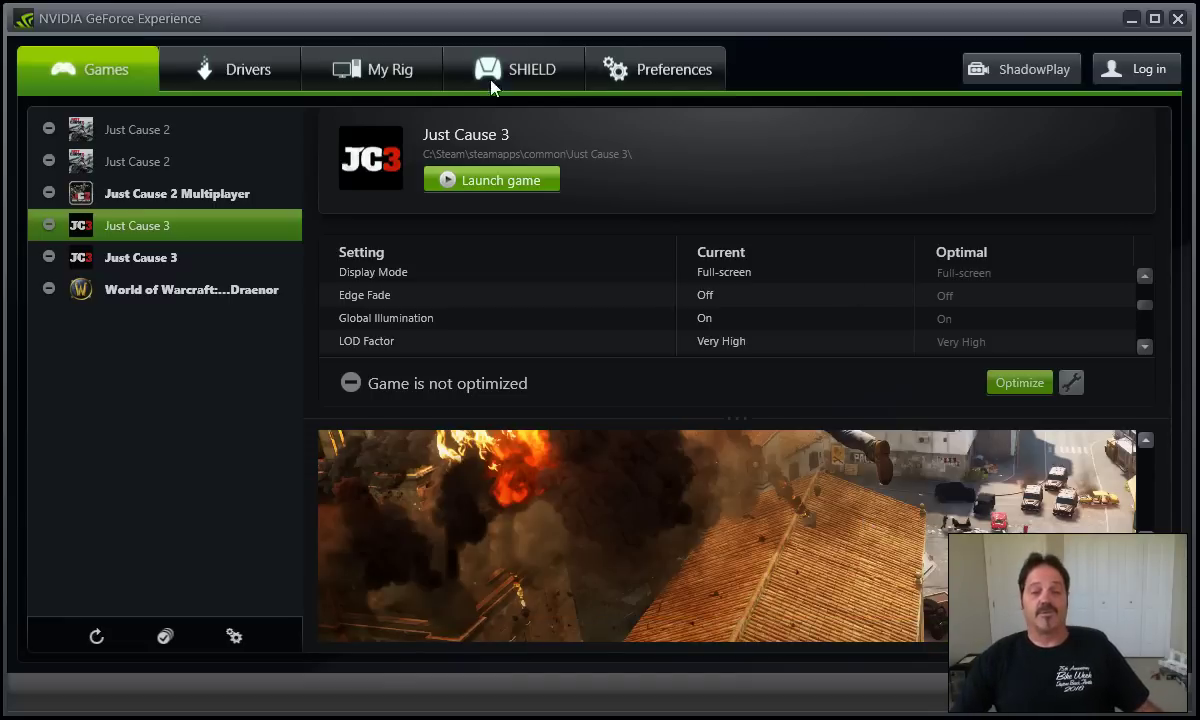
# - Review the installed driver information and the Games, ShadowPlay, SHIELD and General preference pages
pyautogui.click(262, 80)
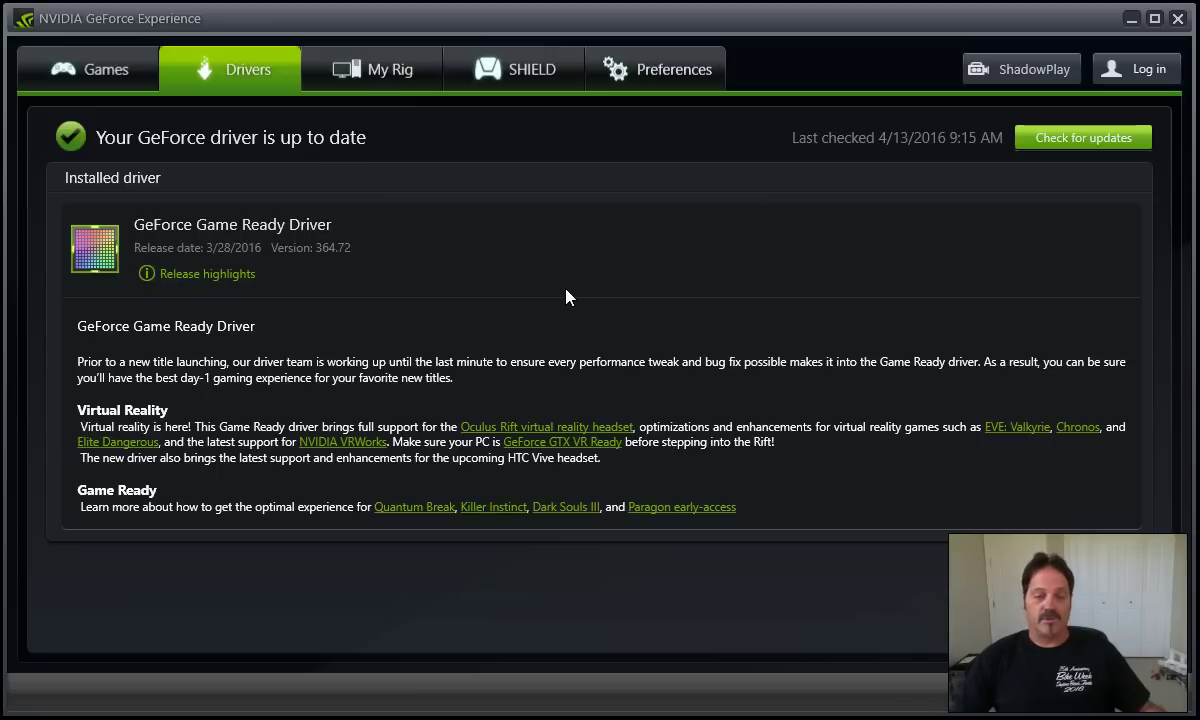
pyautogui.click(655, 75)
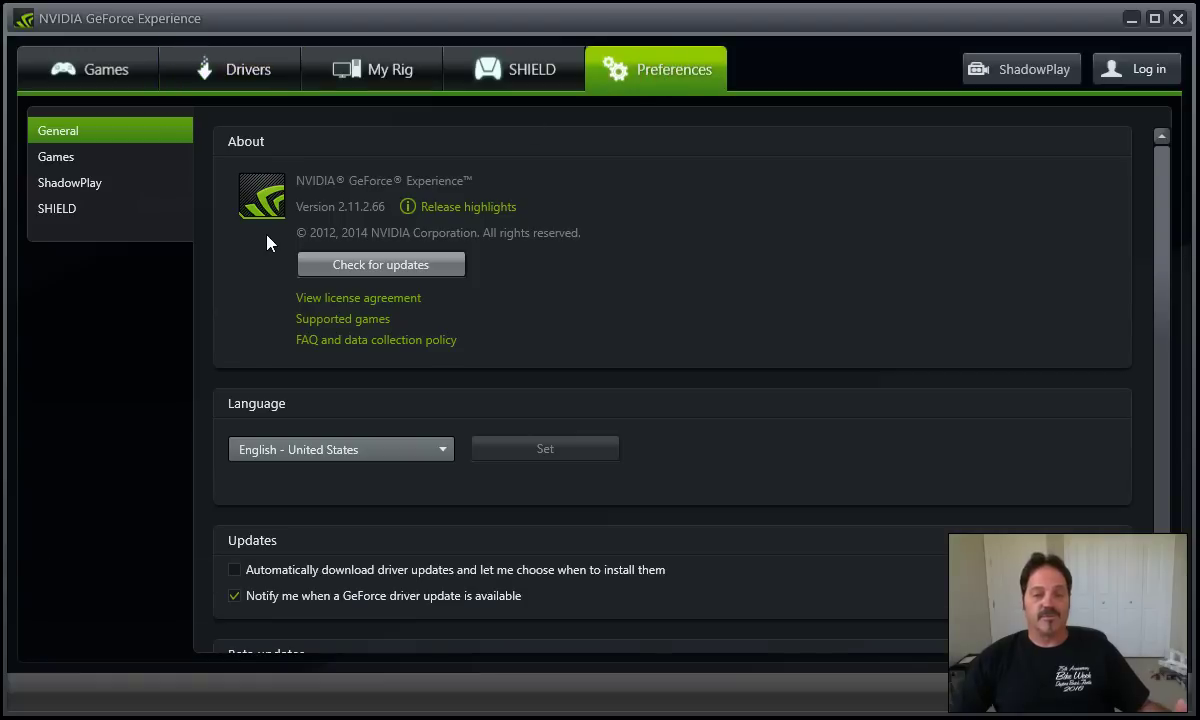
pyautogui.click(86, 163)
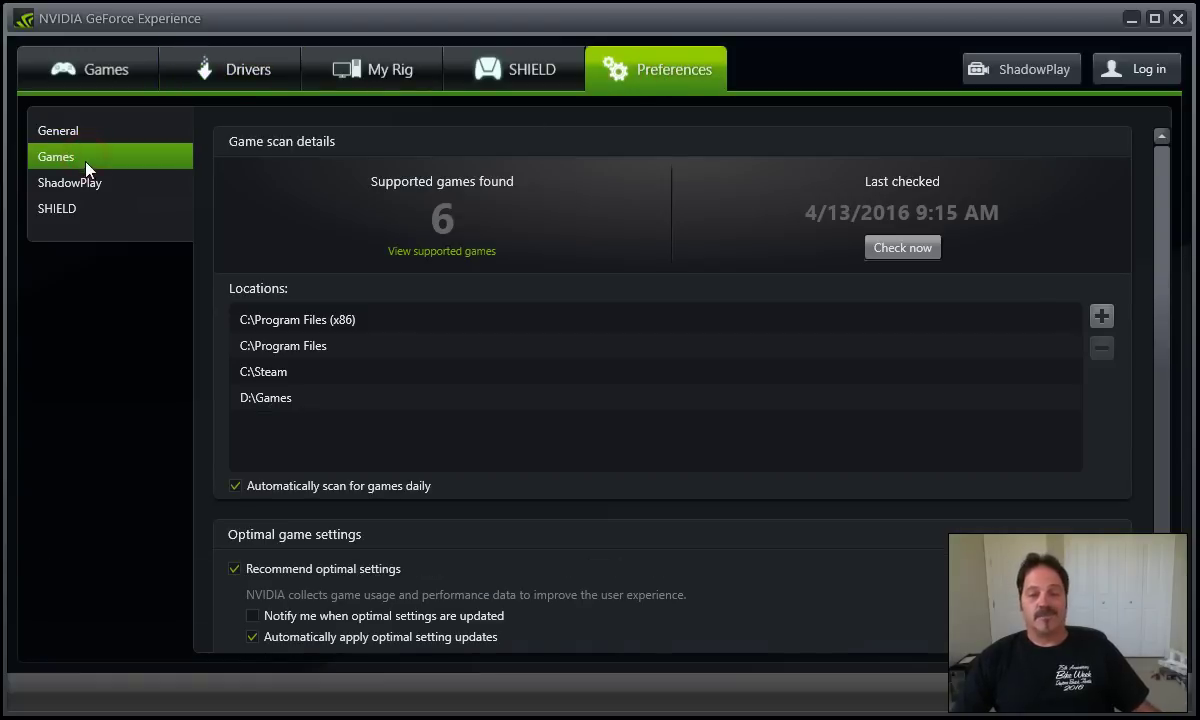
pyautogui.click(82, 184)
pyautogui.click(72, 208)
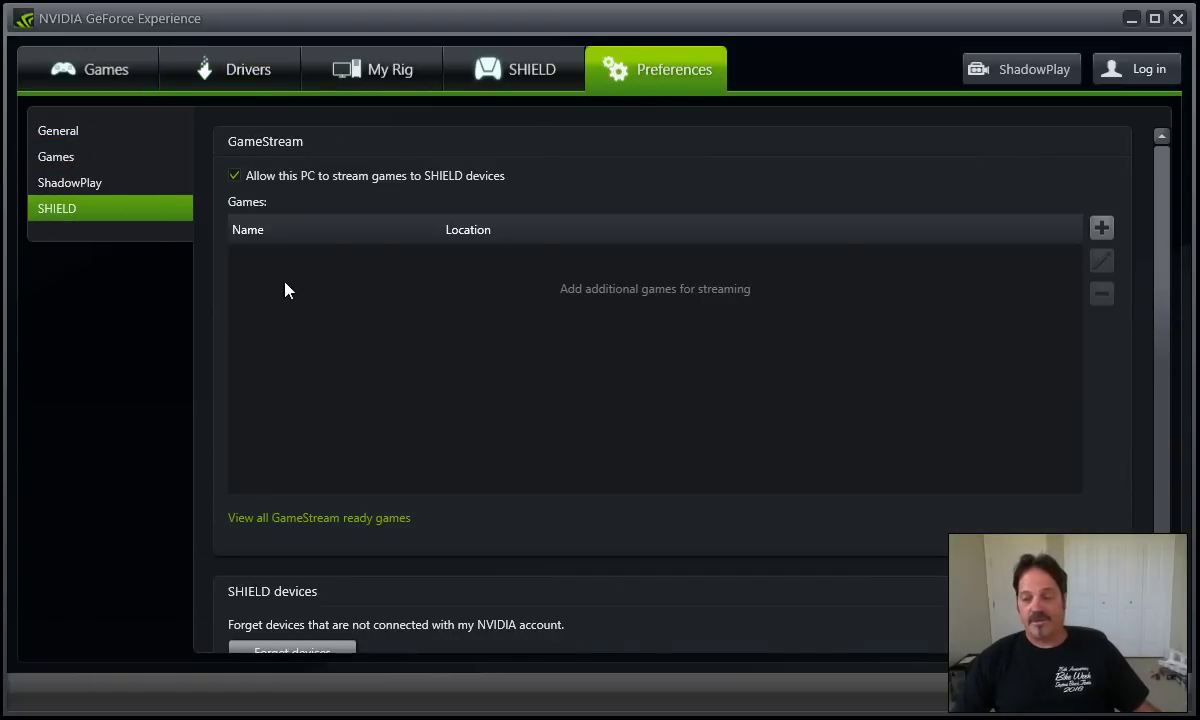
pyautogui.click(52, 130)
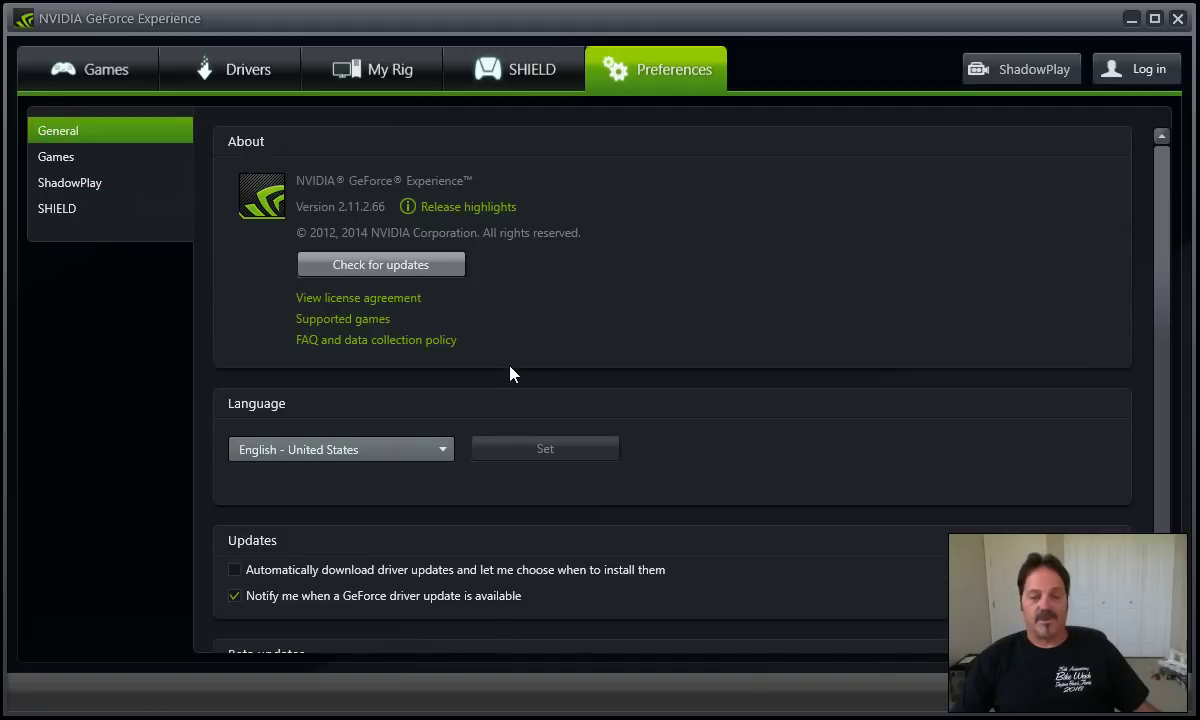